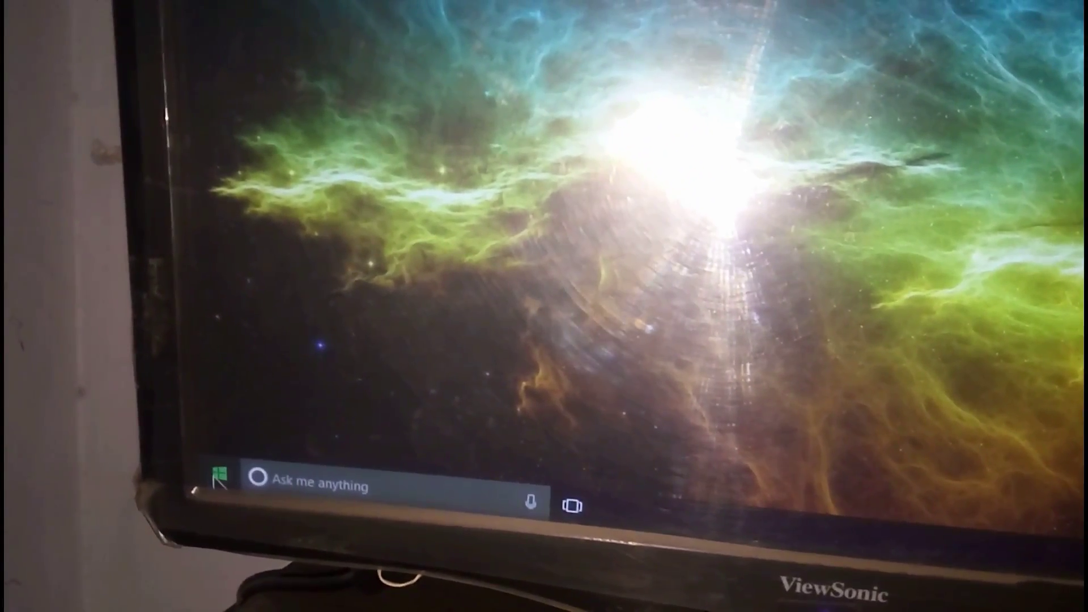
# Step: Shut down Windows 10 from the Start menu power options
pyautogui.click(197, 471)
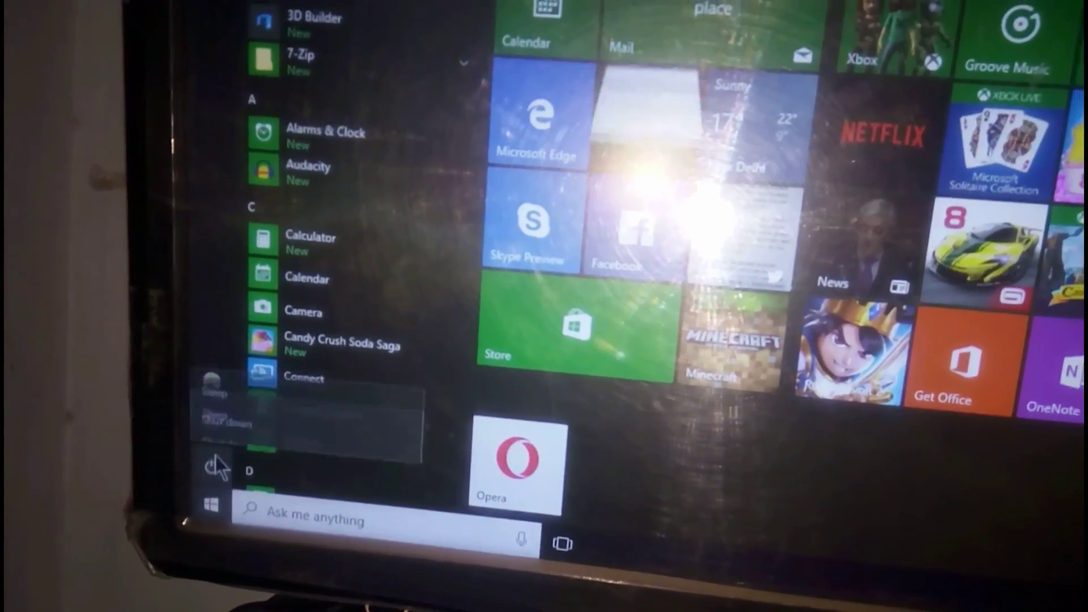
pyautogui.click(214, 453)
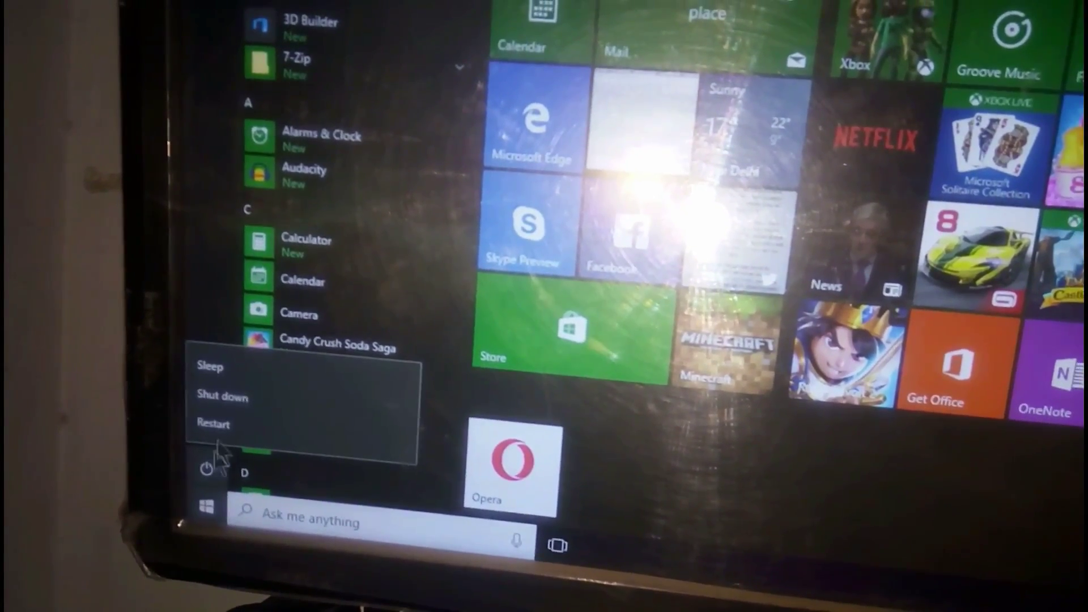
pyautogui.click(243, 406)
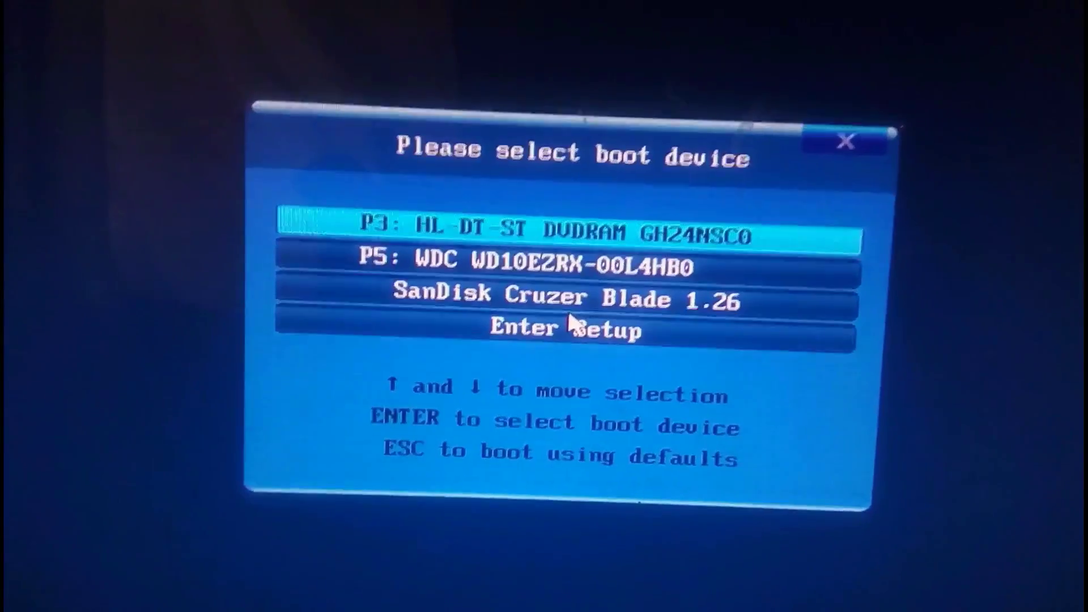
# Step: Highlight the SanDisk Cruzer Blade USB drive in the boot device menu
pyautogui.press('Down')
pyautogui.press('Down')
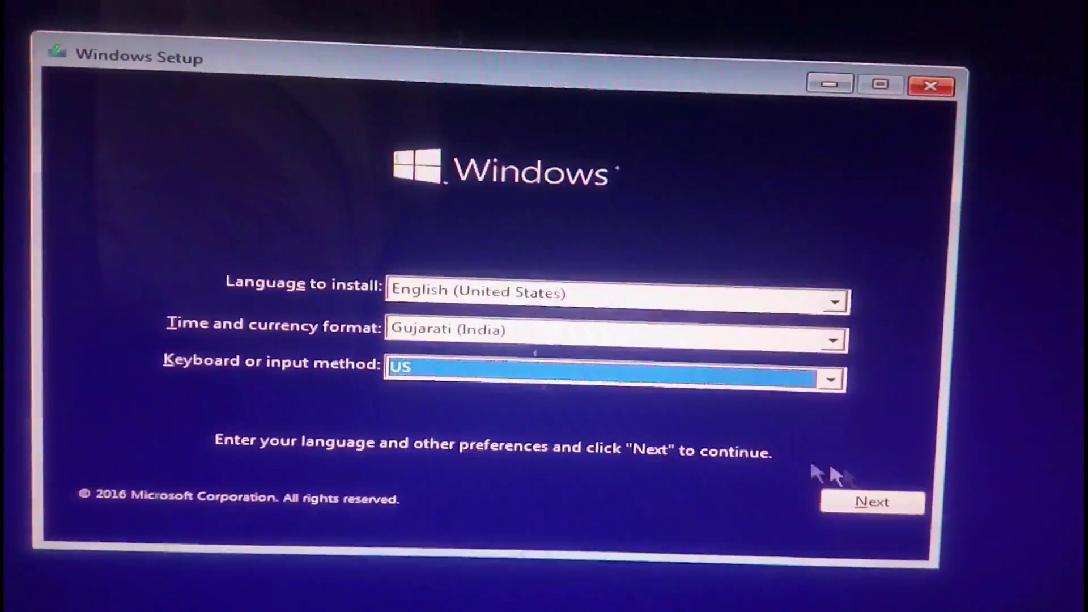
# Step: Accept the English (United States) language and US keyboard settings
pyautogui.click(883, 500)
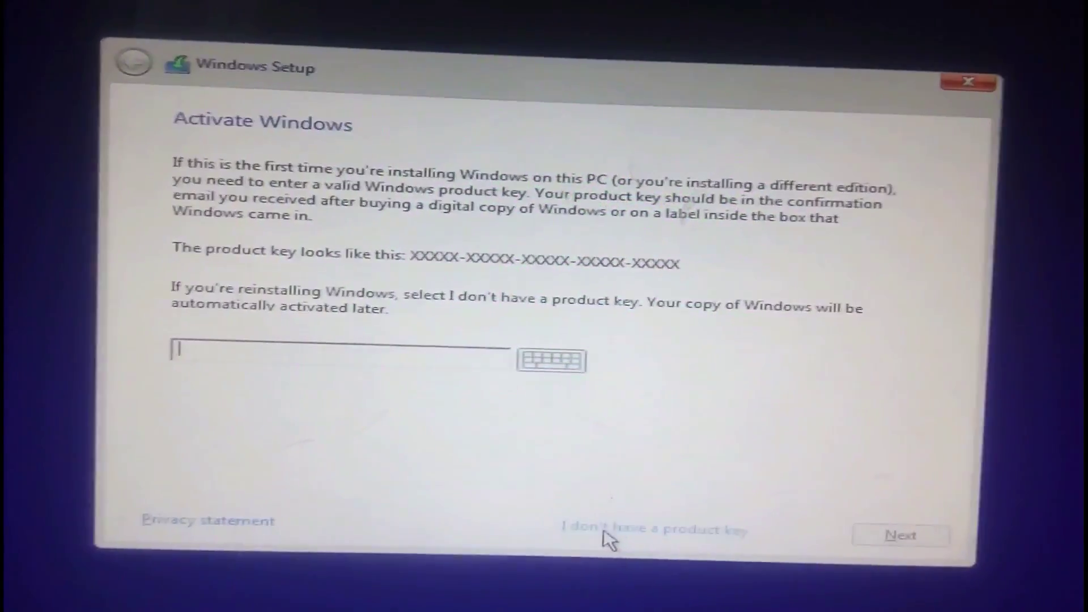
# Step: Choose 'I don't have a product key' on the Activate Windows page
pyautogui.click(611, 537)
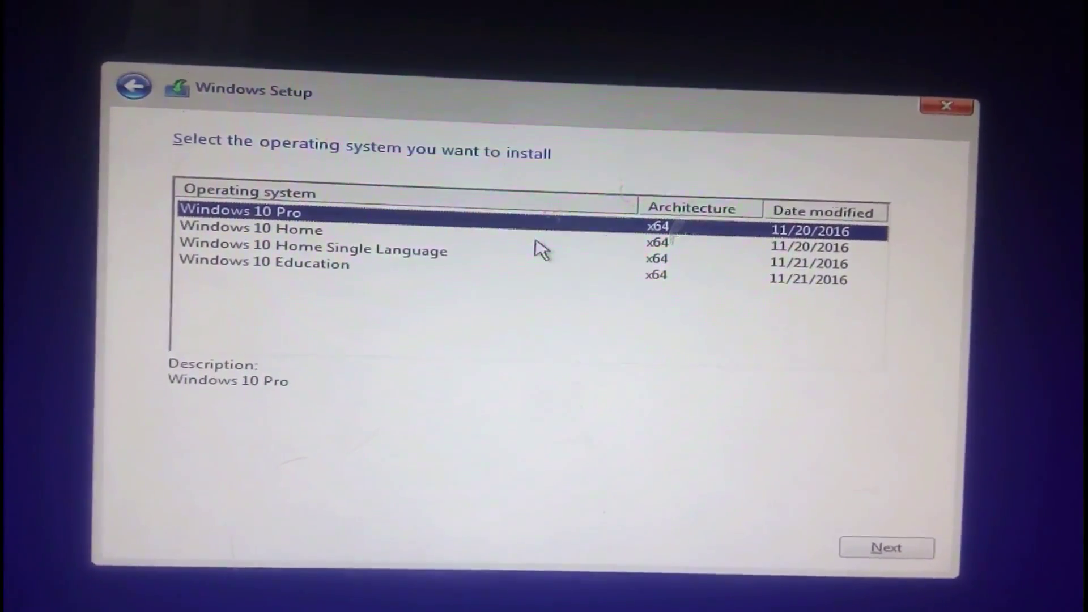
# Step: Confirm Windows 10 Pro (x64) as the edition to install
pyautogui.click(883, 552)
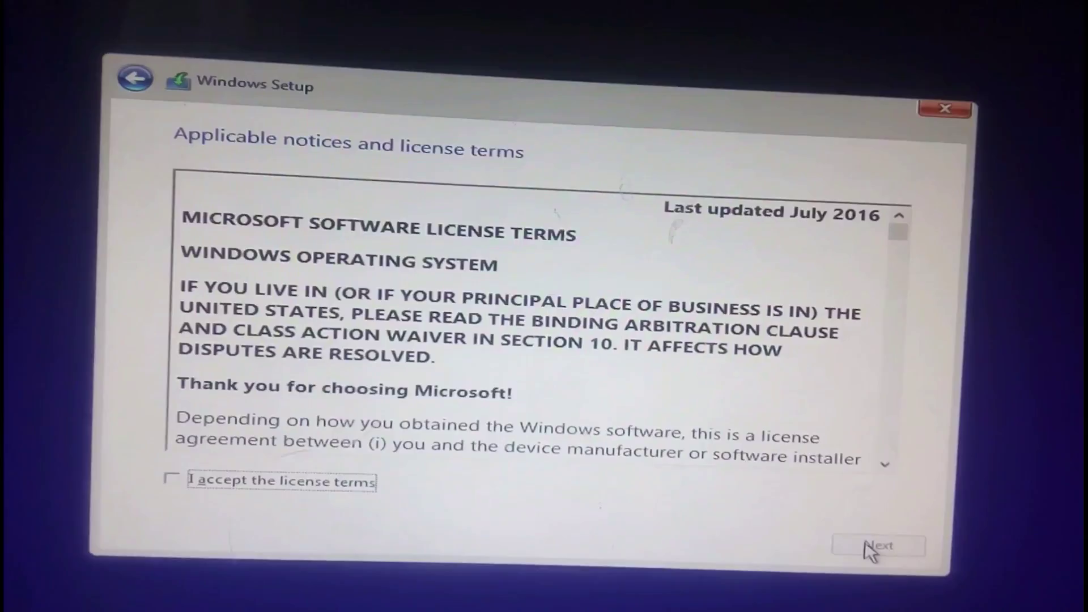
# Step: Tick 'I accept the license terms' and continue to the installation type page
pyautogui.click(178, 474)
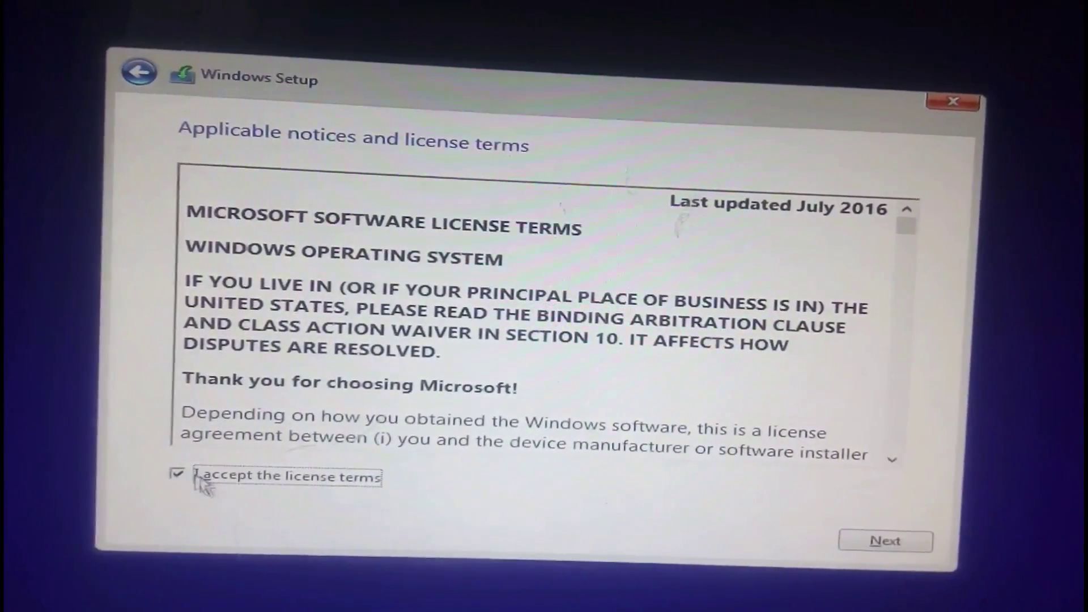
pyautogui.click(855, 544)
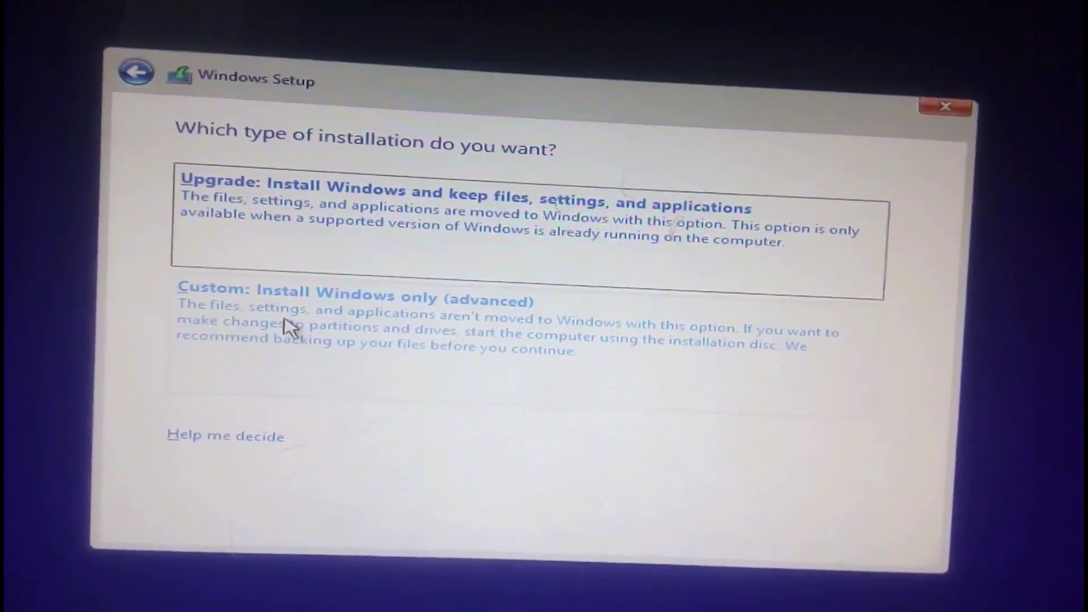
# Step: Choose 'Custom: Install Windows only (advanced)' as the installation type
pyautogui.click(288, 325)
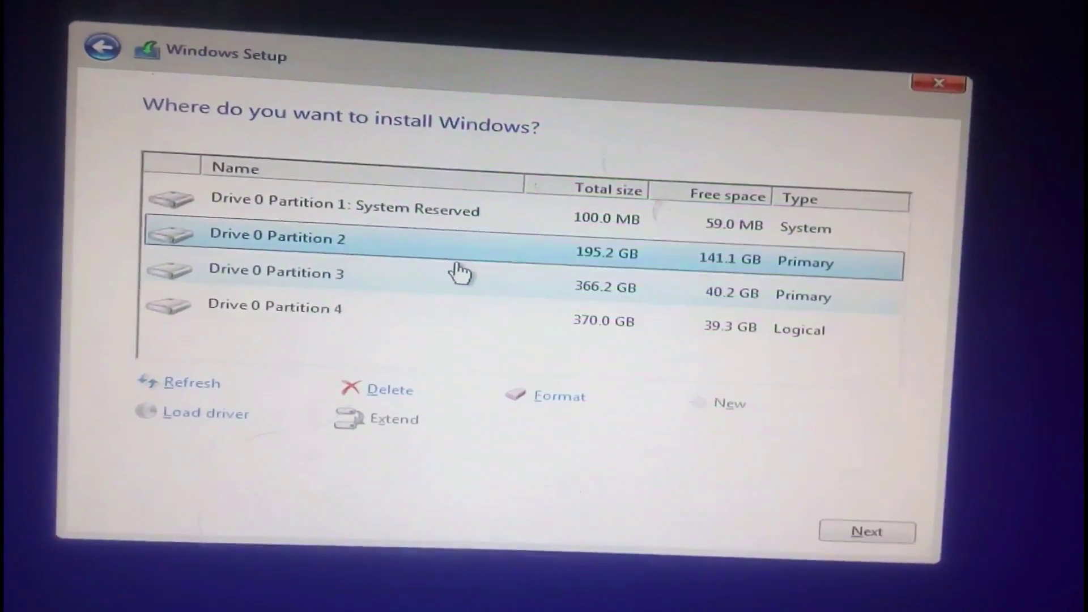
# Step: Format the 100 MB System Reserved partition (Drive 0 Partition 1), confirming the warnings
pyautogui.click(417, 211)
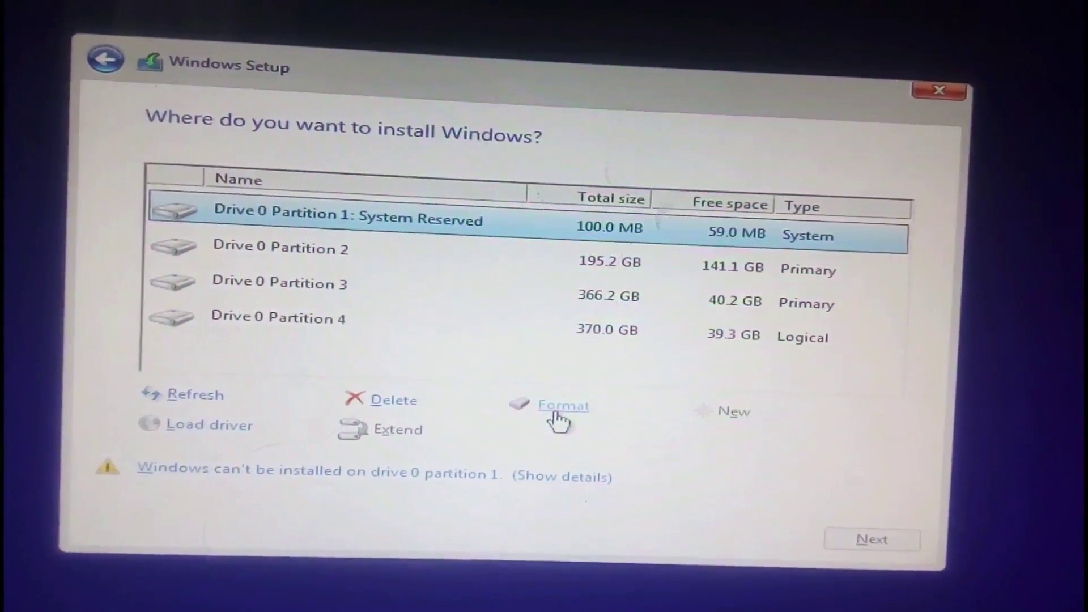
pyautogui.click(559, 409)
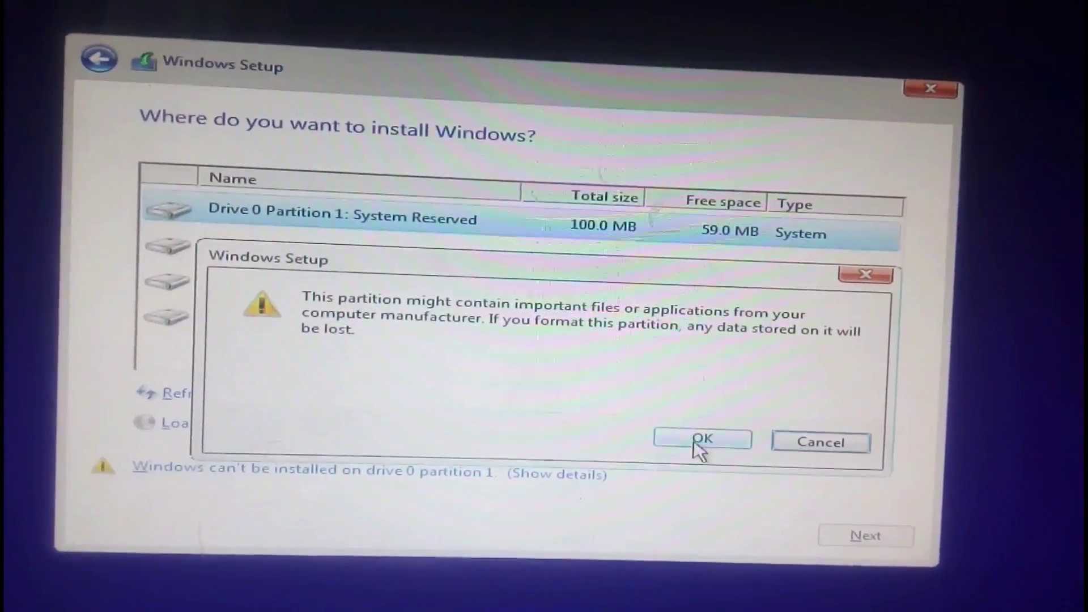
pyautogui.click(702, 439)
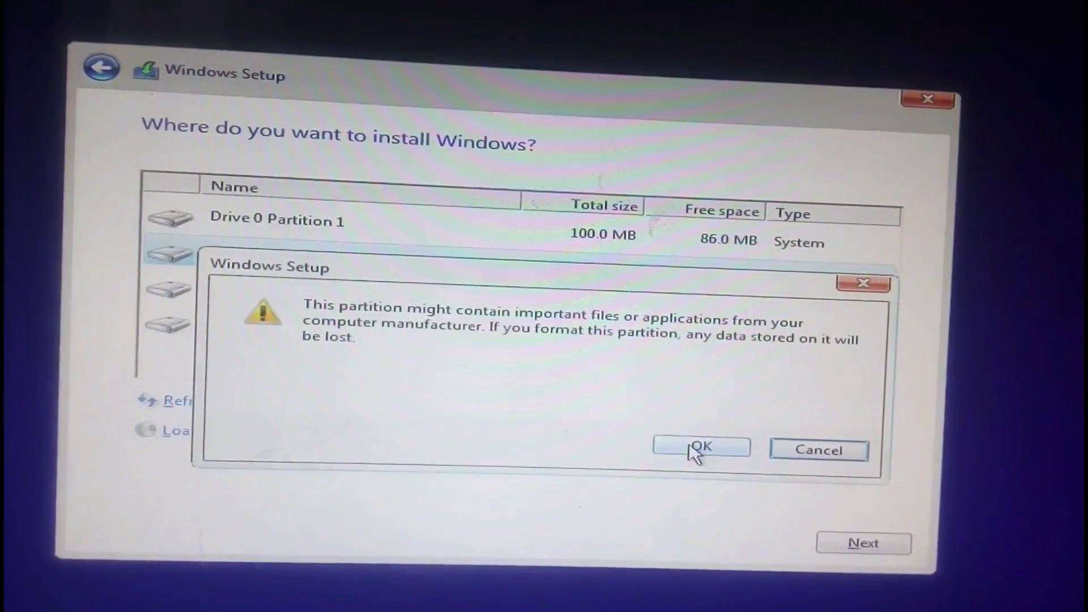
pyautogui.click(694, 453)
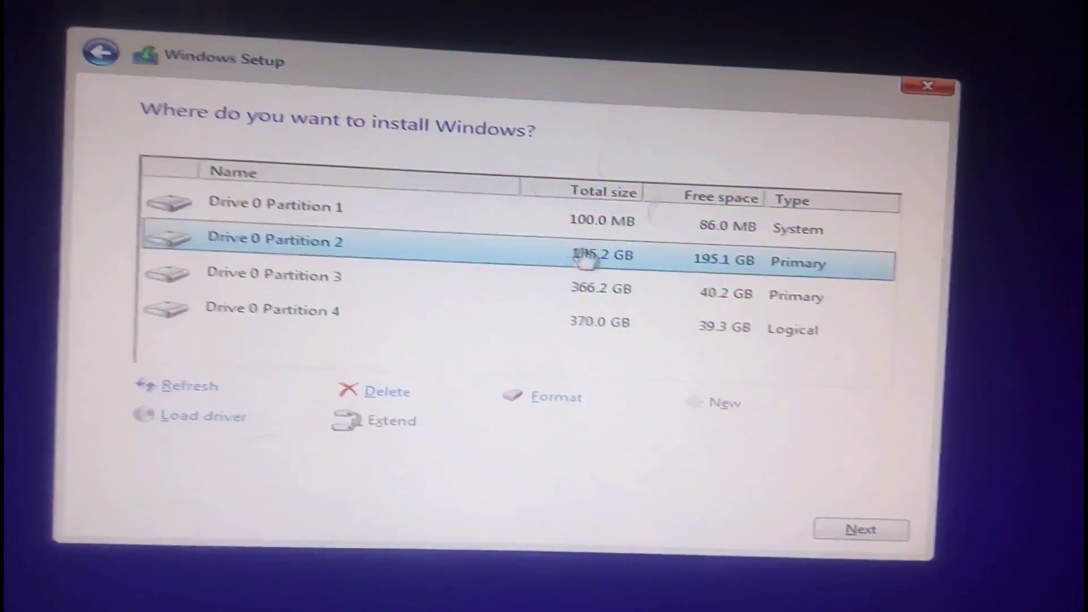
# Step: Format Drive 0 Partition 2 and start installing Windows onto it
pyautogui.click(562, 397)
pyautogui.click(697, 436)
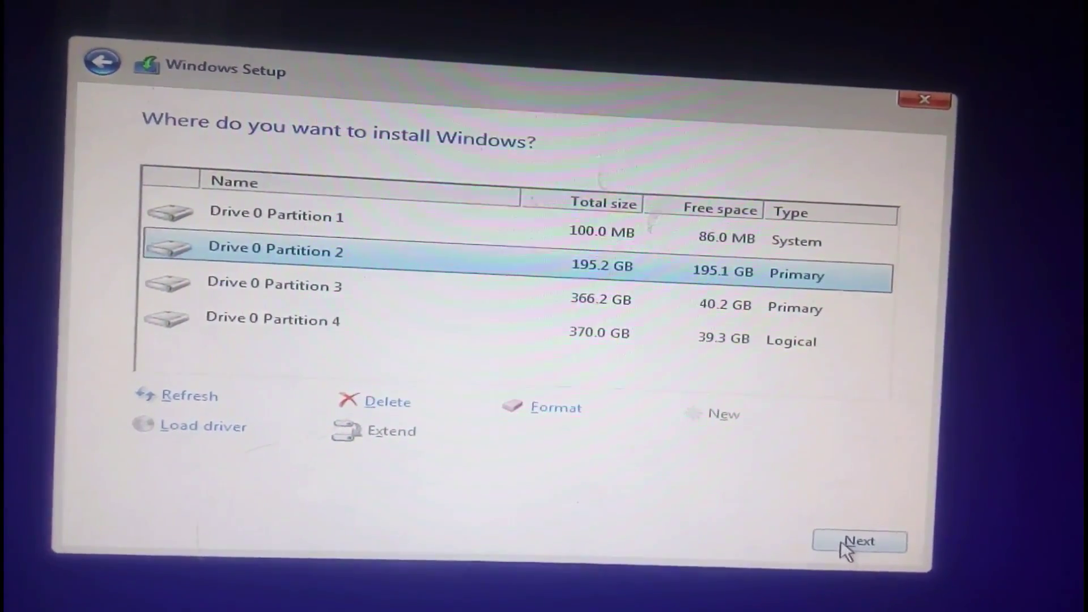
pyautogui.click(840, 542)
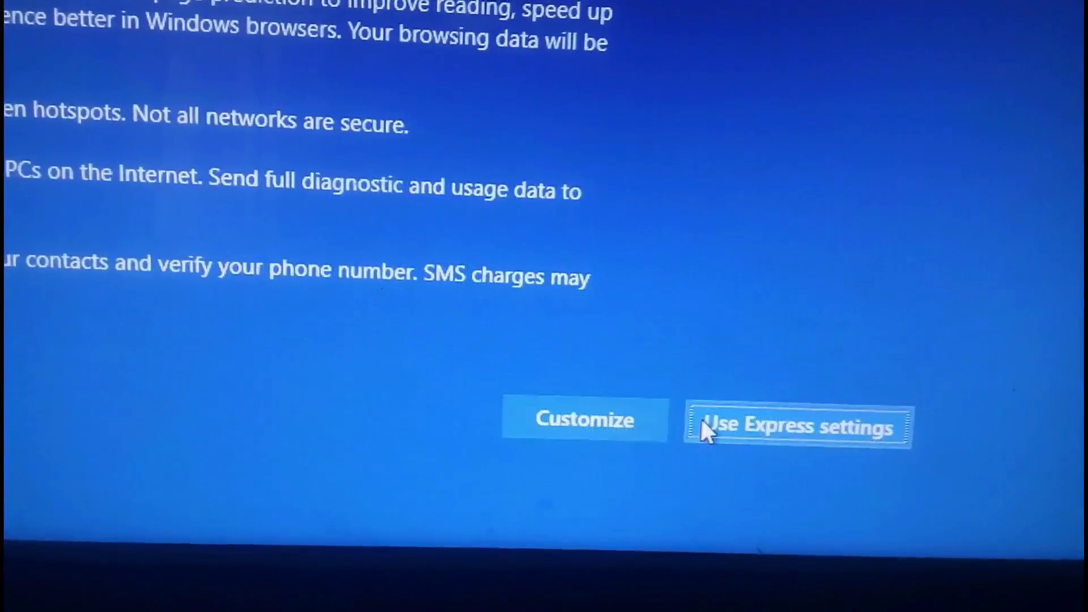
# Step: Choose Customize instead of Use Express settings
pyautogui.click(587, 421)
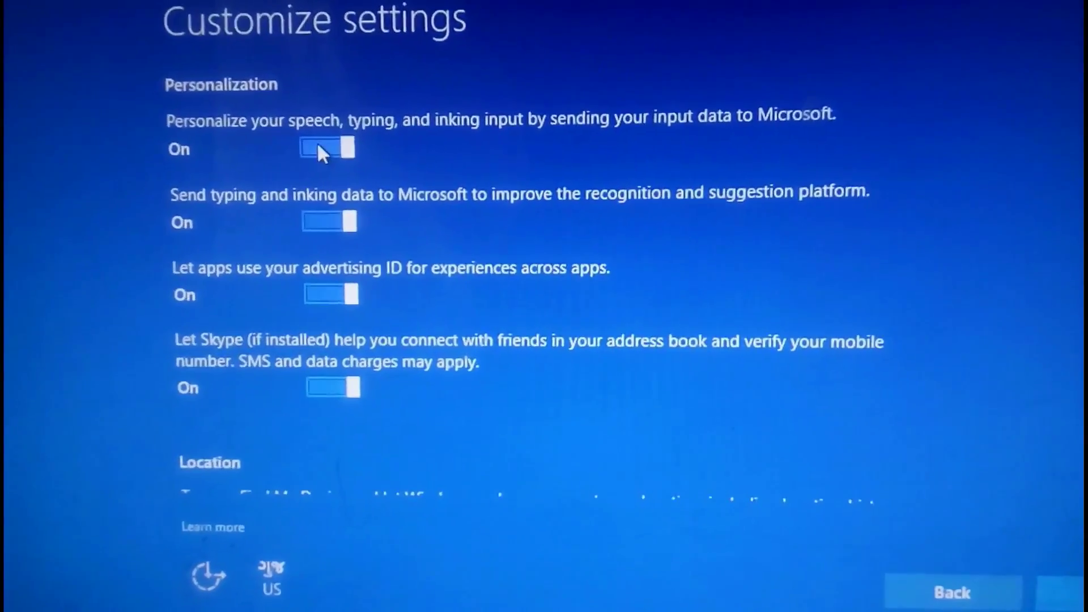
pyautogui.scroll(-2, 322, 152)
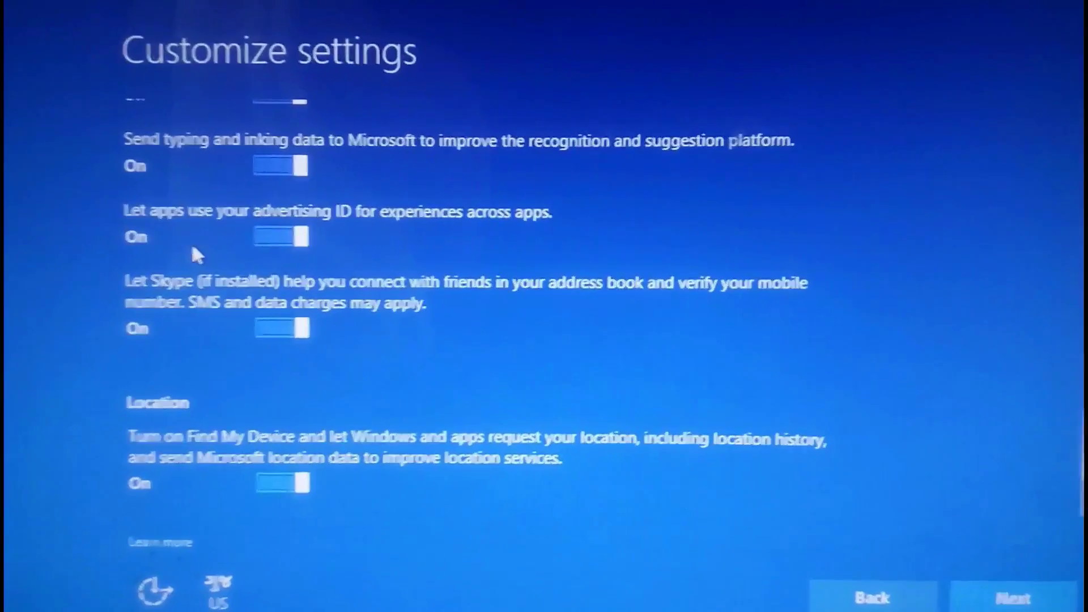
pyautogui.scroll(2, 191, 240)
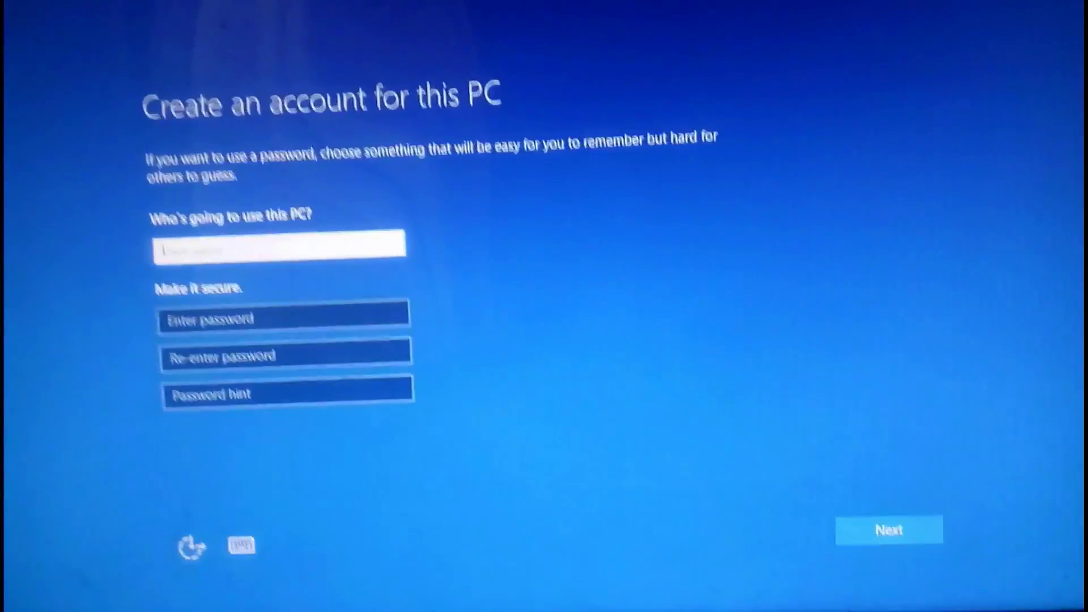
pyautogui.write('ki')
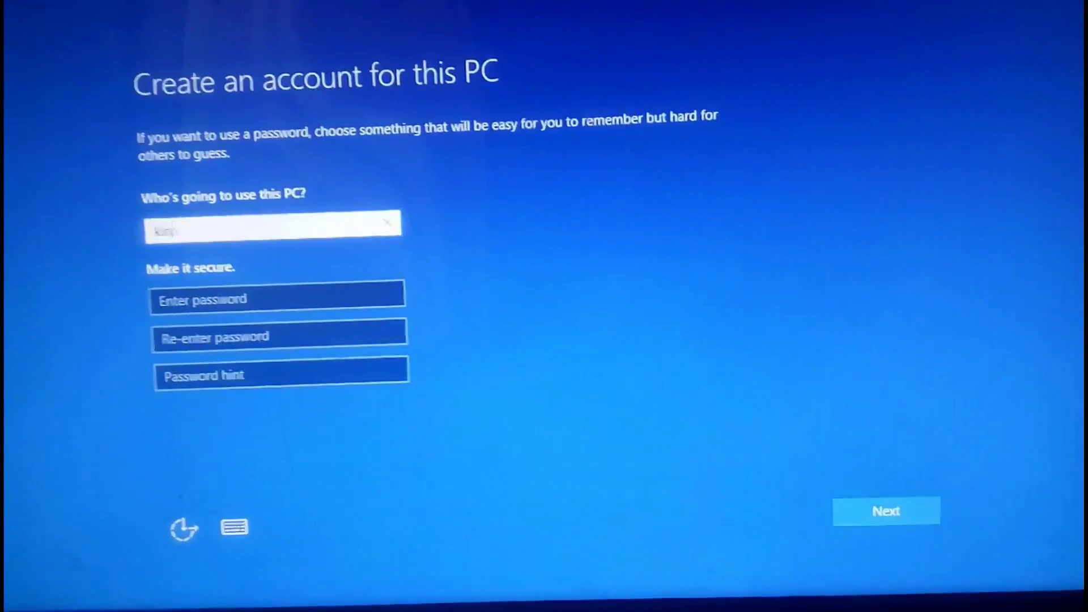
pyautogui.write('ng')
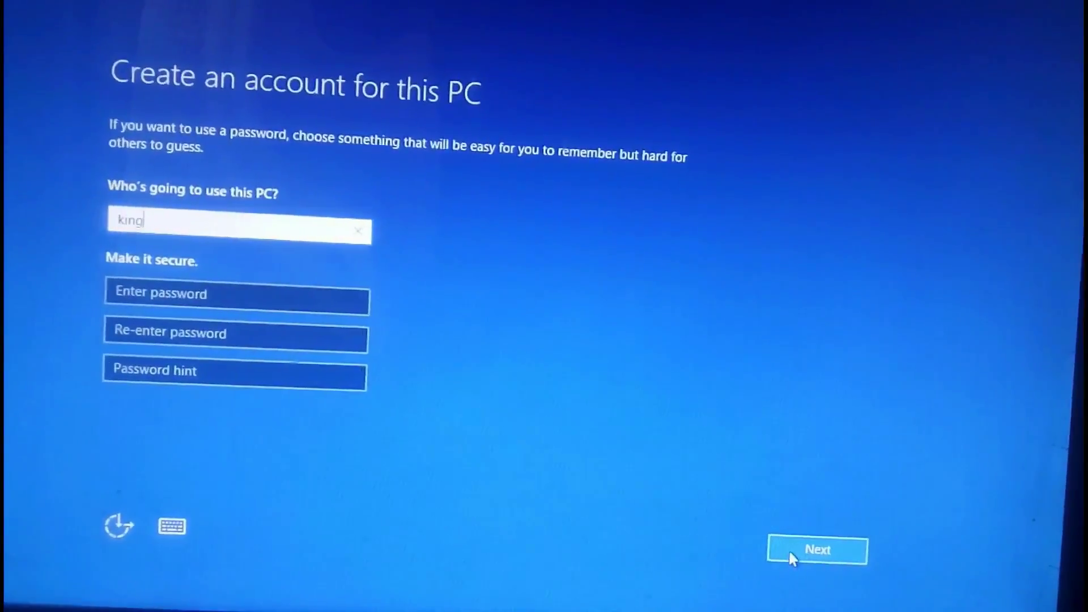
# Step: Create the local account 'king' with no password and continue to Meet Cortana
pyautogui.click(790, 551)
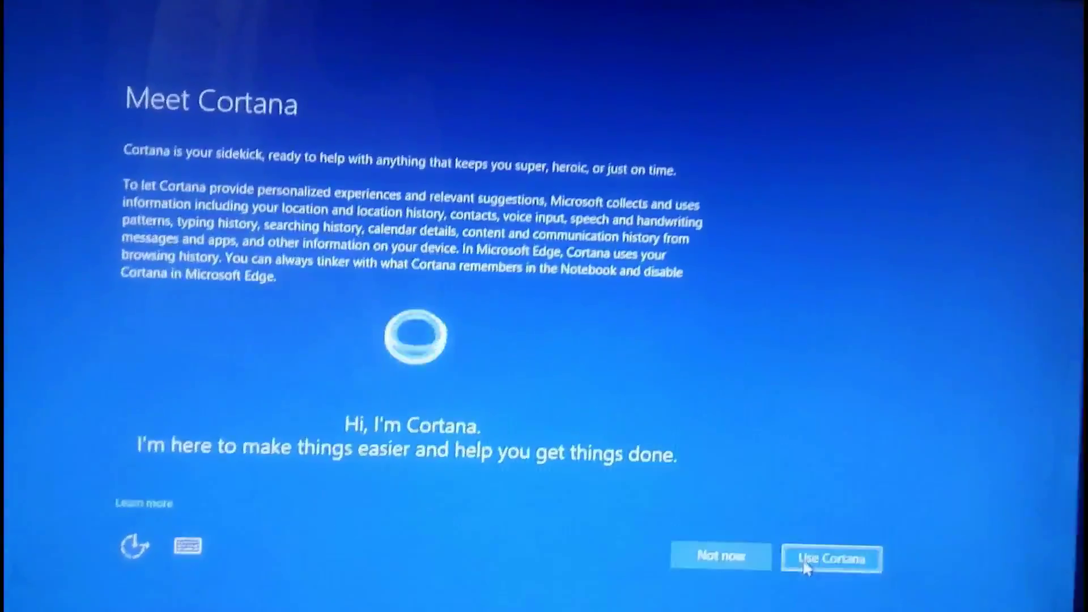
# Step: Decline Cortana with 'Not now' and let Windows finish loading to the desktop
pyautogui.click(739, 562)
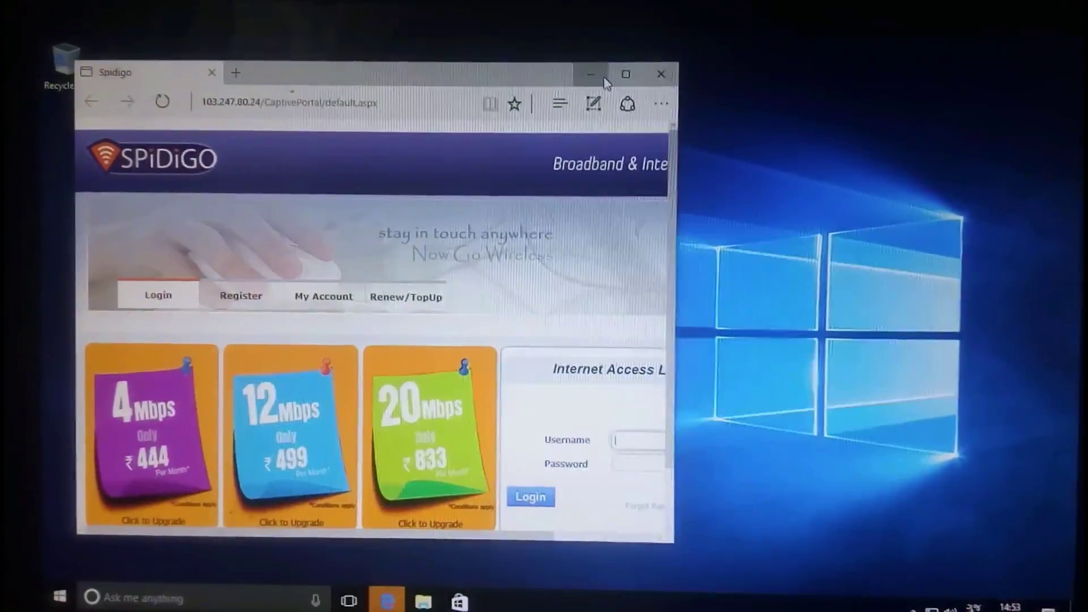
# Step: Minimize the Edge broadband login window to reveal the desktop
pyautogui.click(592, 75)
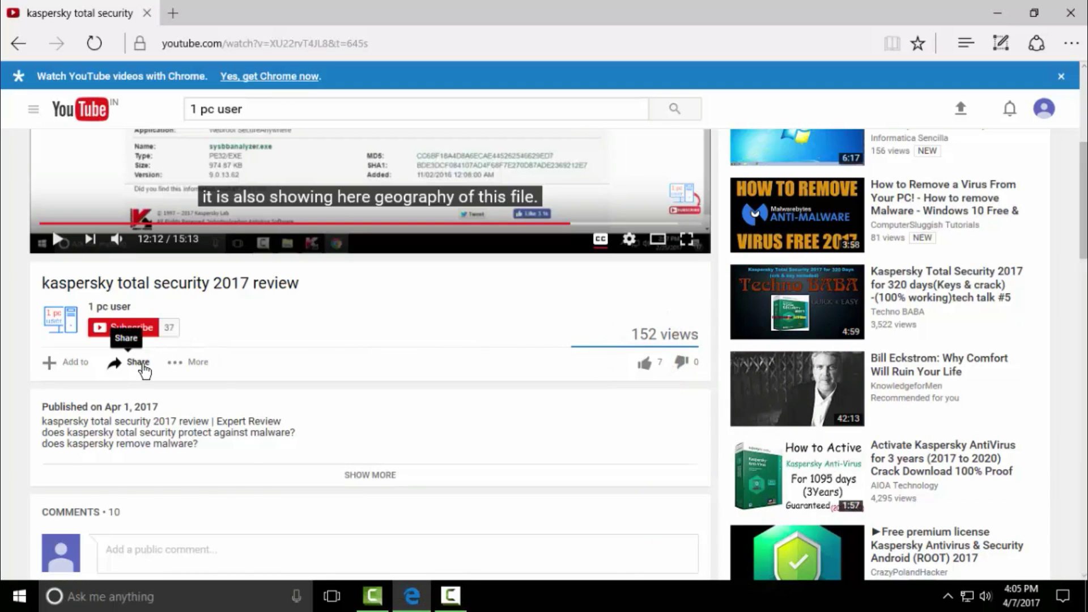
# Step: Show the video's share links and turn on all notifications for the '1 pc user' channel
pyautogui.click(139, 362)
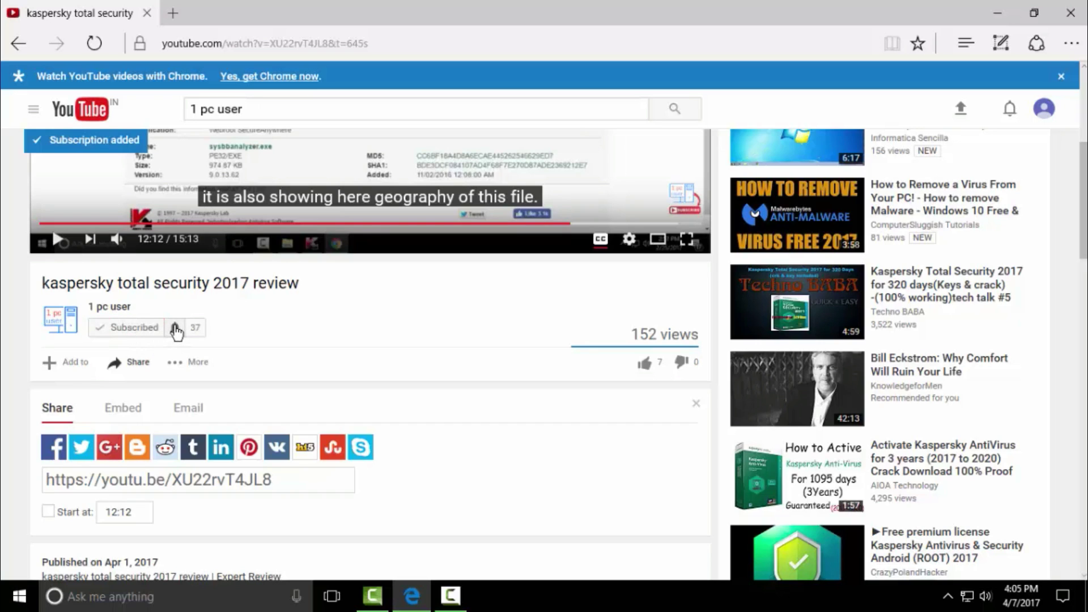
pyautogui.click(176, 328)
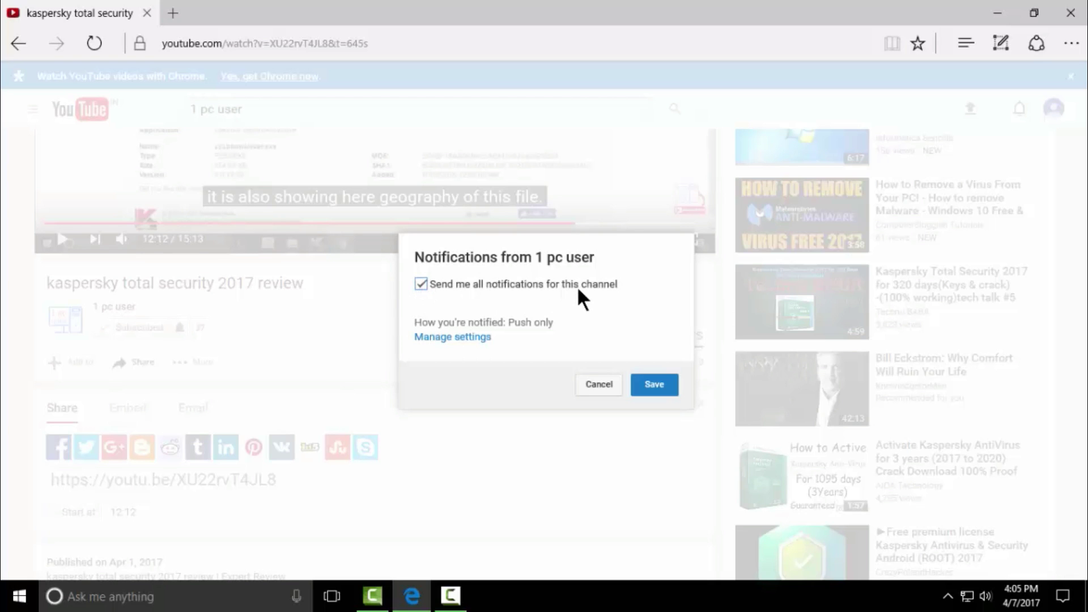
pyautogui.click(653, 384)
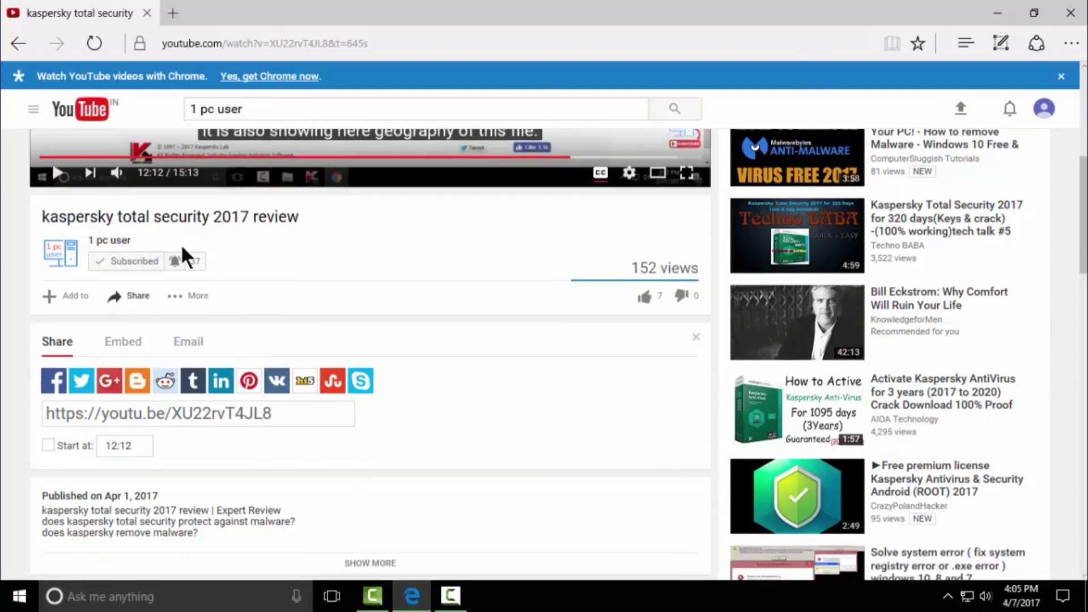
pyautogui.scroll(-4, 180, 244)
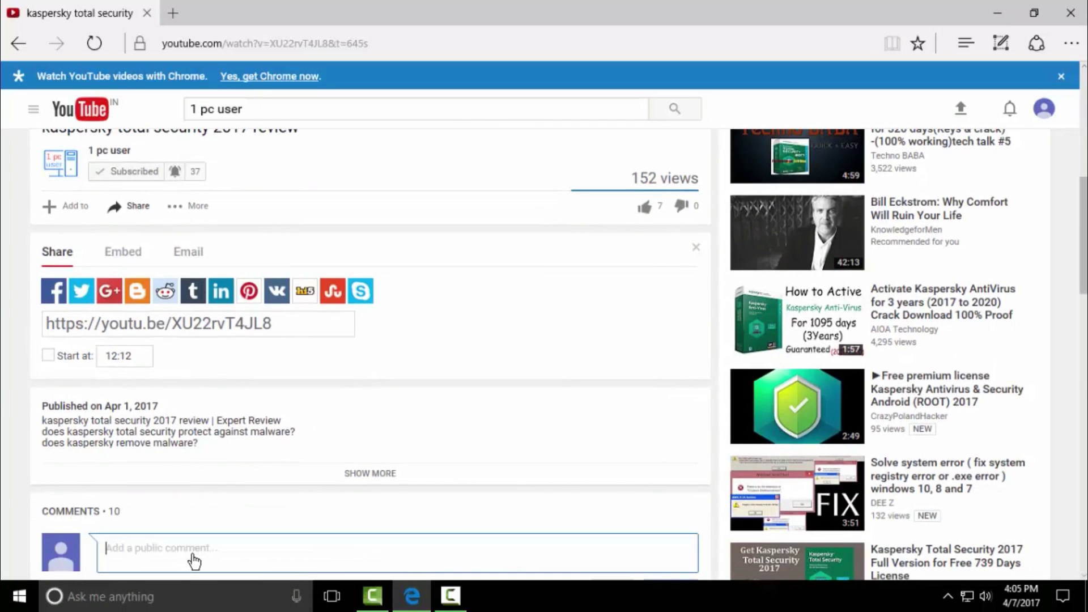